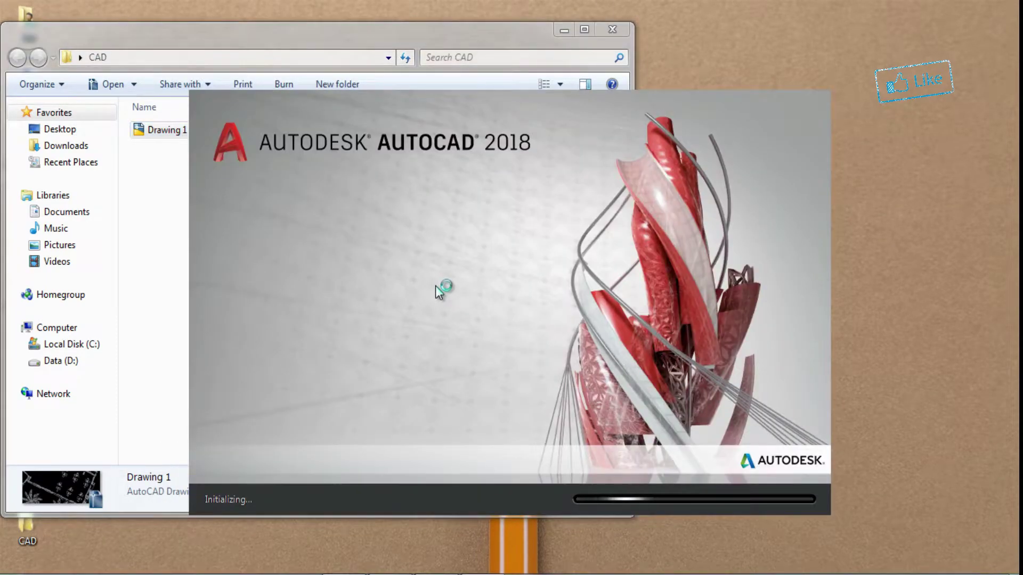
Minimize the folder window and select the lines at one end of a computer desk to view their quick properties, clearing the selection after viewing
left_click(561, 30)
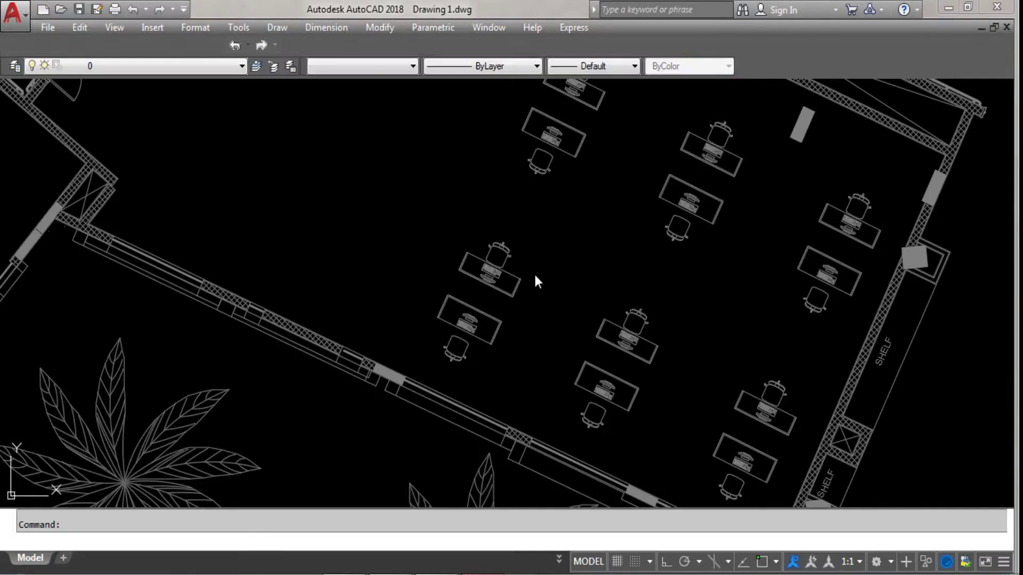
scroll(534, 273, "down", 10)
scroll(534, 274, "up", 14)
scroll(509, 262, "up", 5)
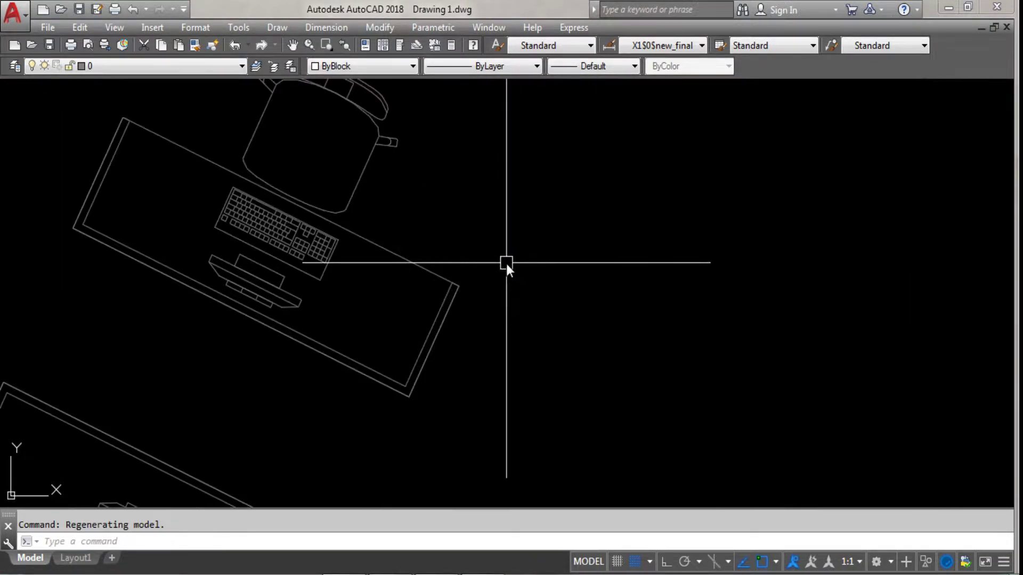
left_click(498, 240)
left_click(410, 379)
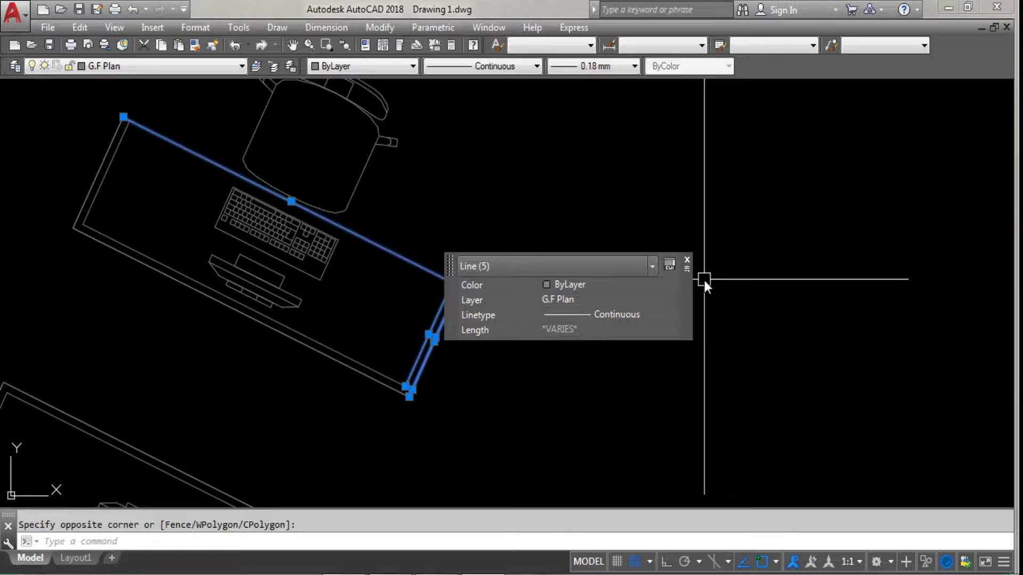
key("Escape")
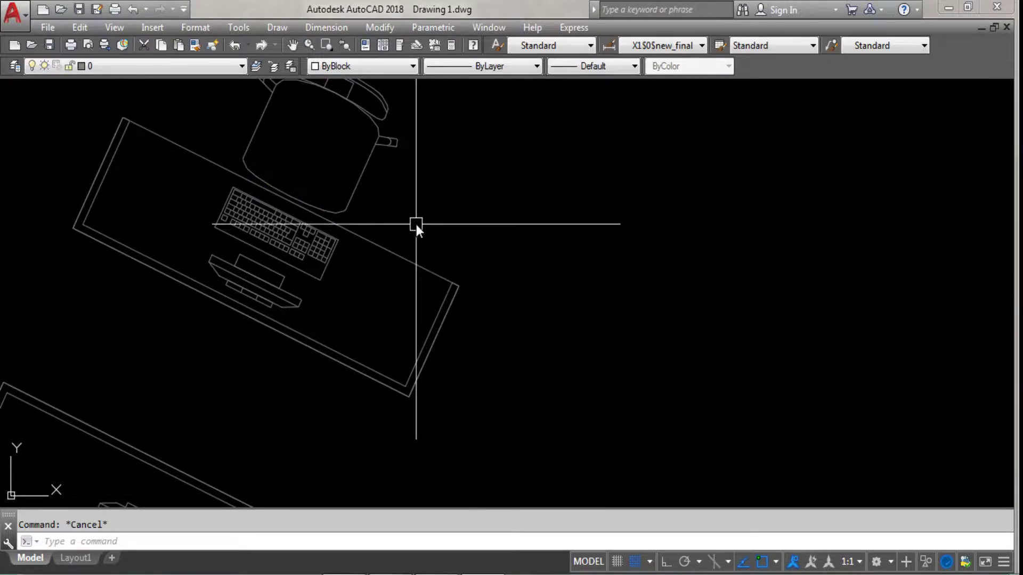
Select the upper-right leaf tip of the large plant with a crossing window to view its quick properties, and clear the selection
scroll(454, 288, "down", 3)
scroll(453, 267, "down", 2)
scroll(315, 338, "up", 1)
middle_click_drag(315, 338, 528, 222)
left_click(406, 236)
left_click(322, 286)
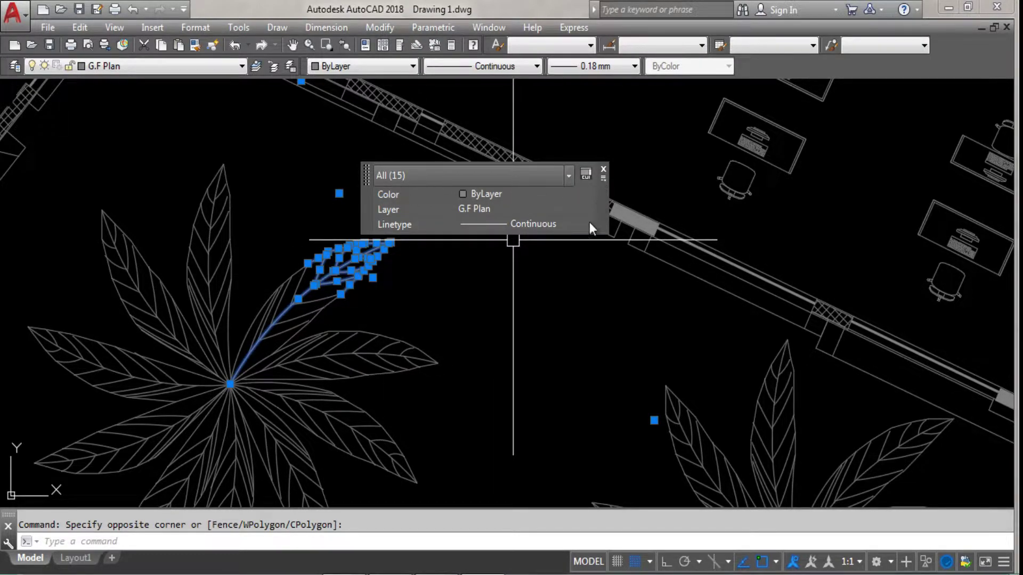
key("Escape")
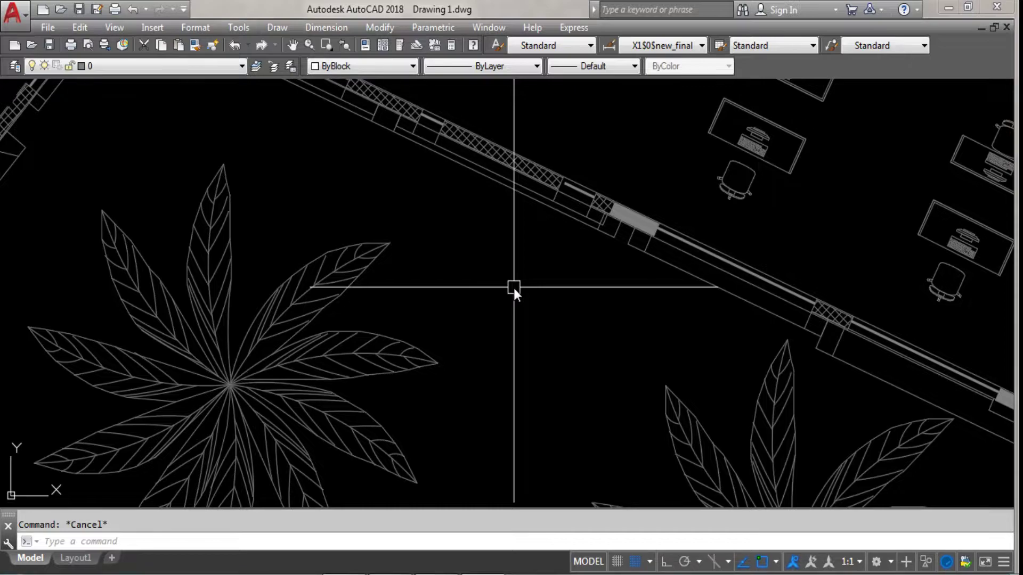
Set the QPMODE system variable to 0 and test it by selecting and deselecting the plant's upper-right leaf tip
type("qPMoDE")
key("Return")
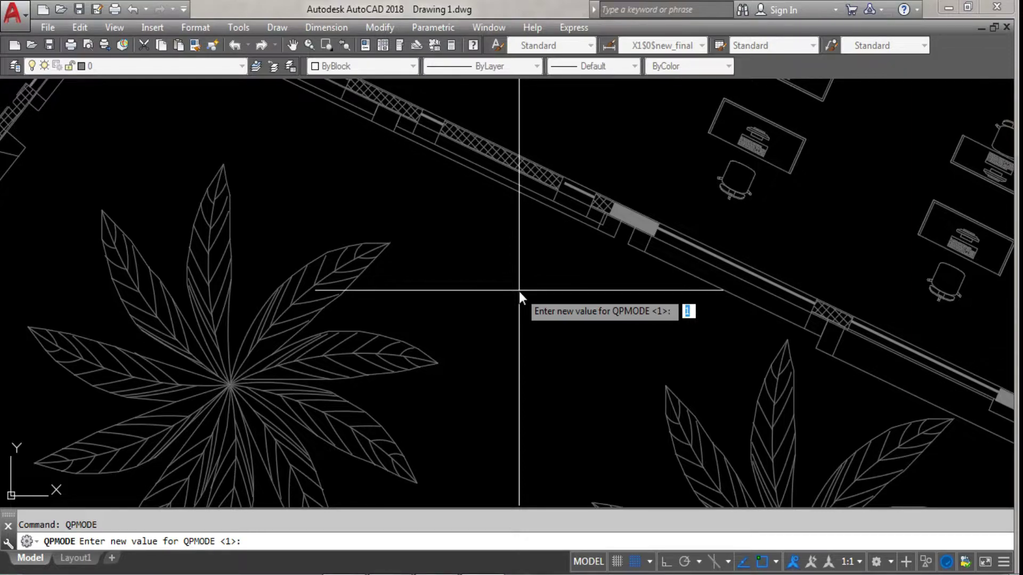
type("0")
key("Return")
left_click(437, 275)
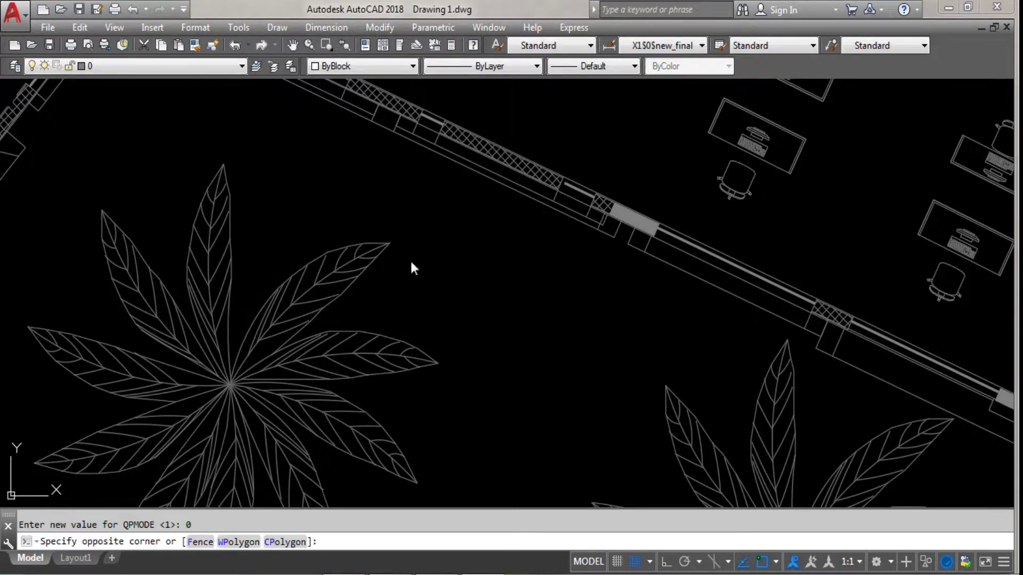
left_click(367, 222)
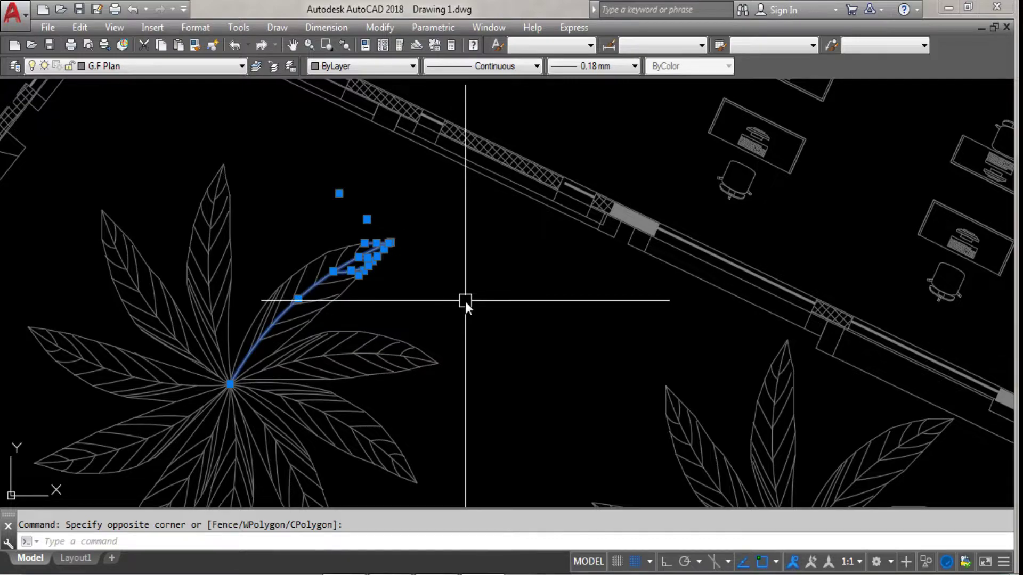
key("Escape")
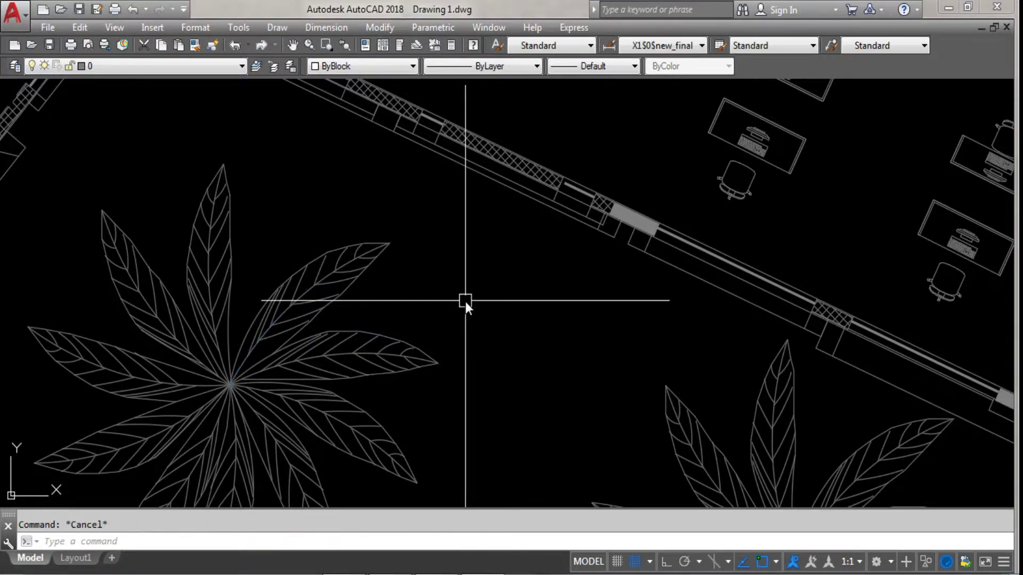
Set QPMODE to -1 and check the effect by selecting the same leaf tip, clearing the selection after the check
type("QPMOD")
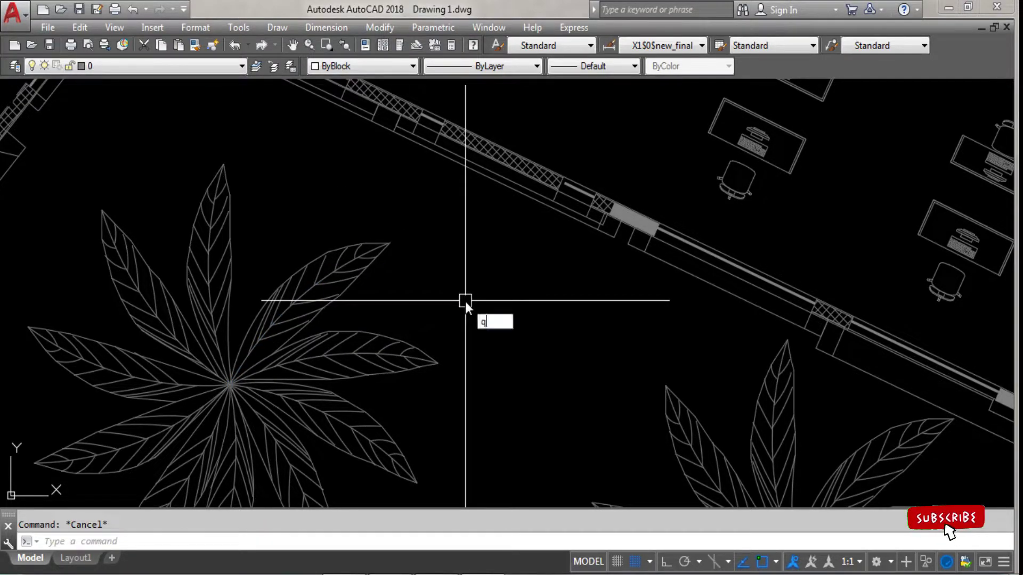
type("E")
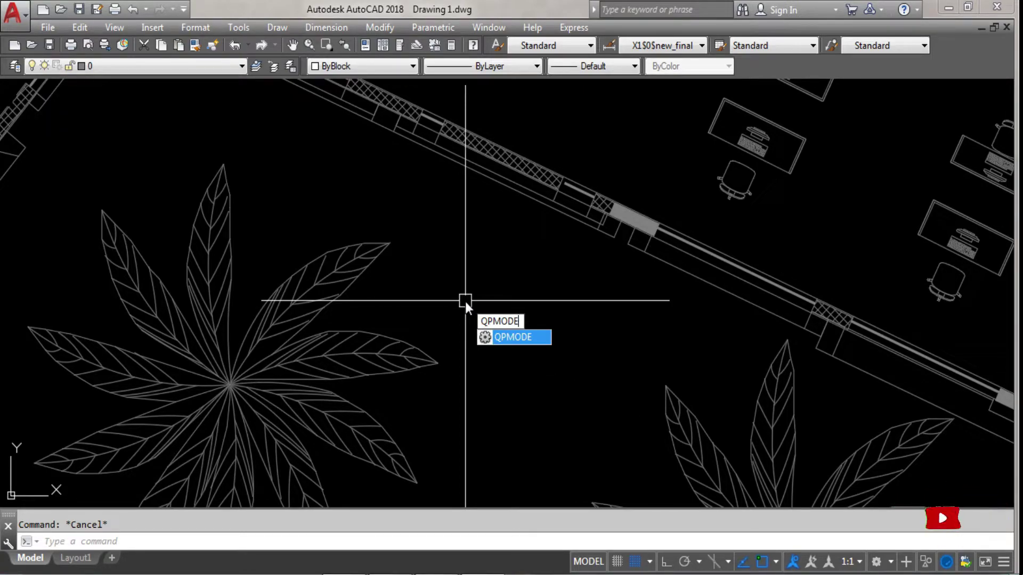
key("Return")
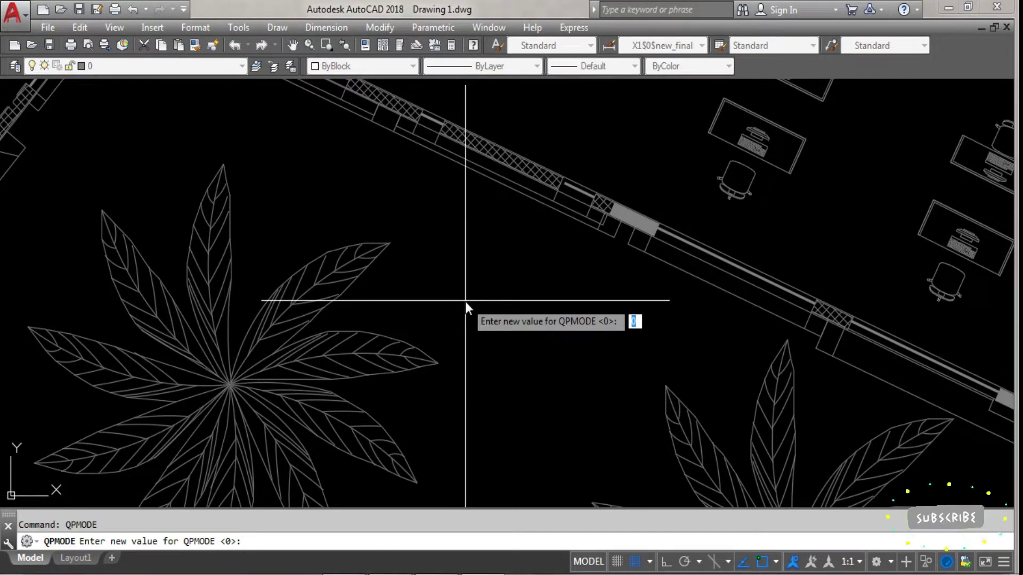
type("-1")
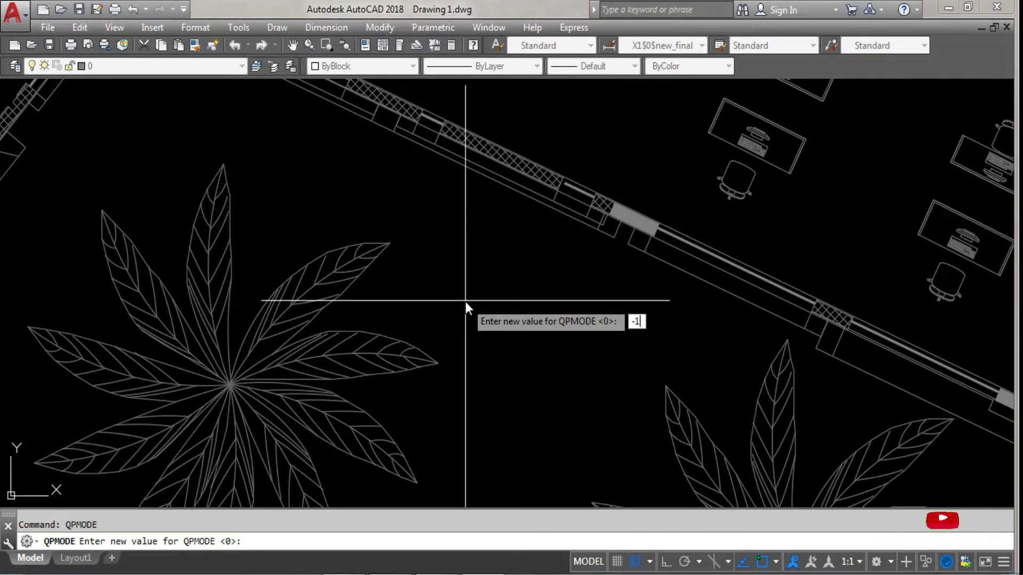
key("Return")
left_click(409, 277)
left_click(359, 234)
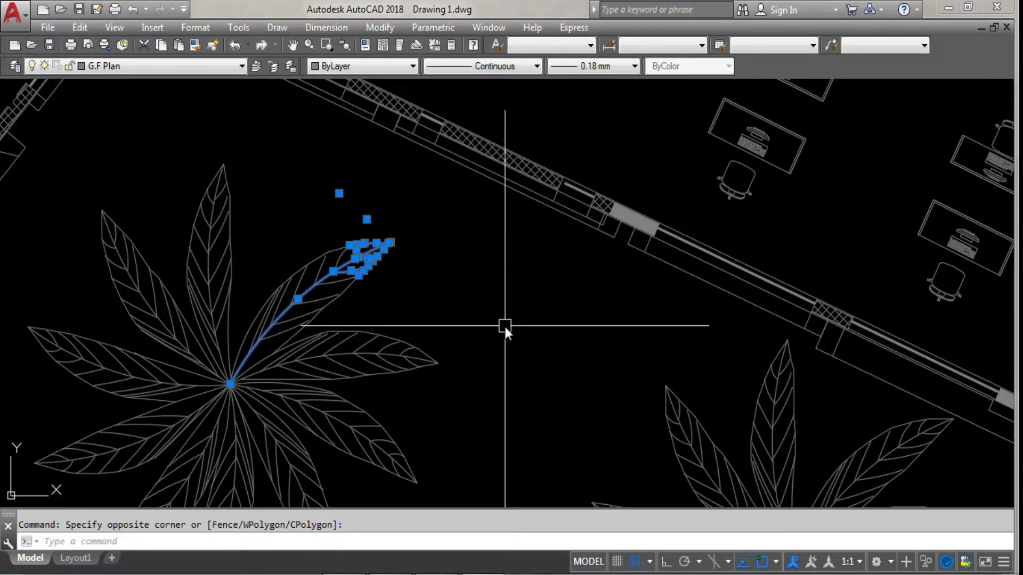
key("Escape")
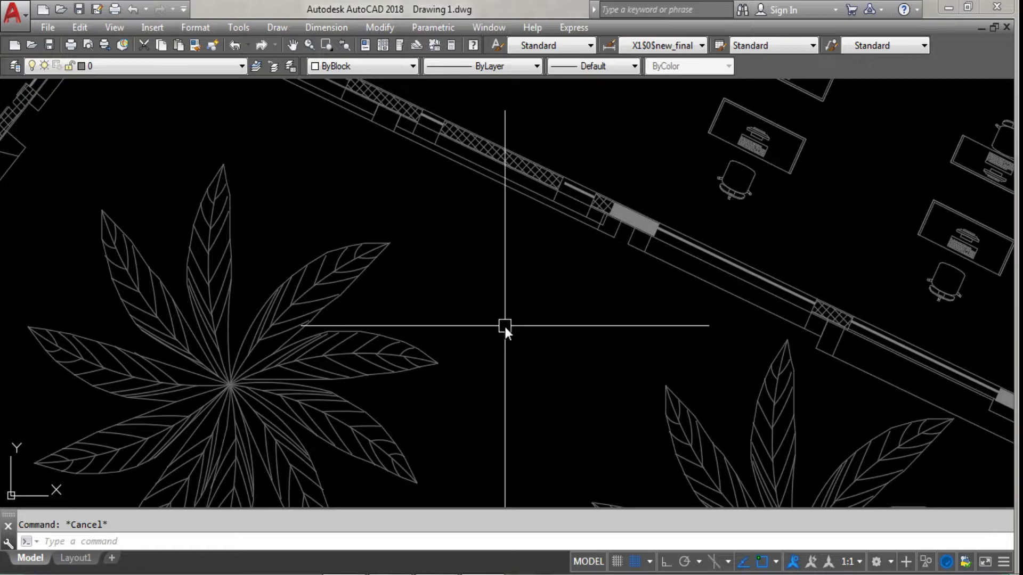
Set QPMODE to 1 and check the effect on a single leaf arc and on a crossing selection of the leaf tip
type("QPMODE")
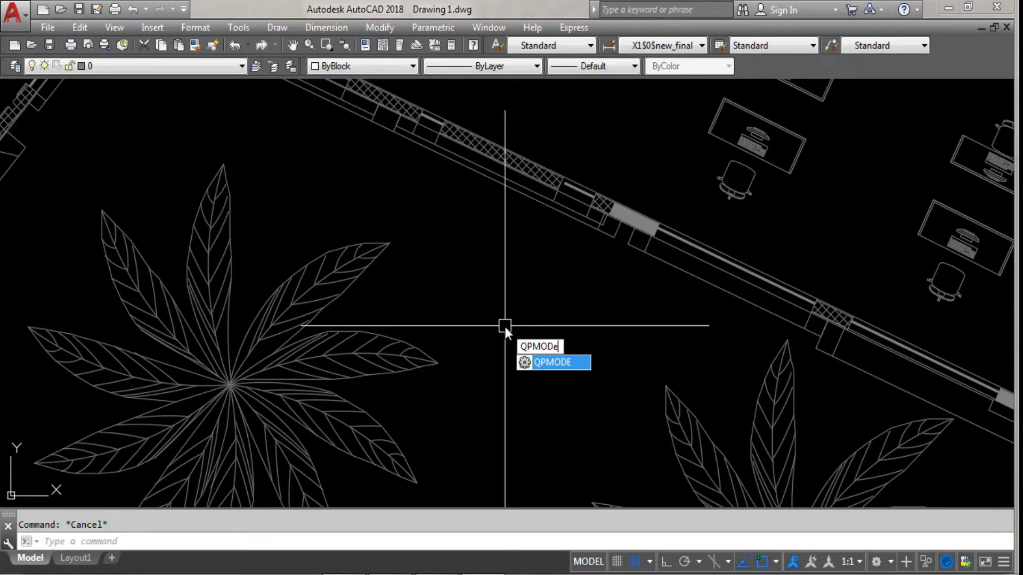
key("Return")
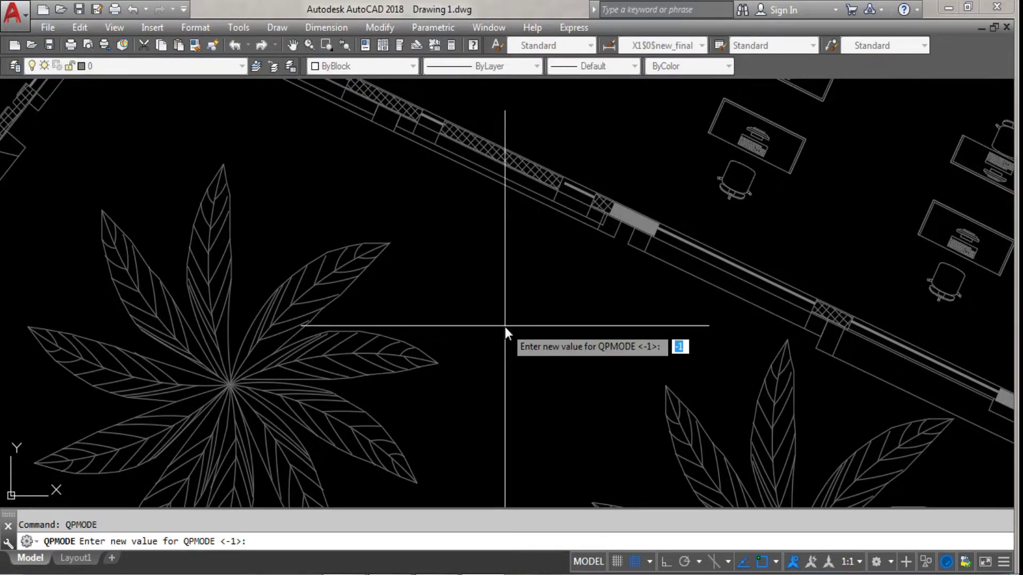
type("1")
key("Return")
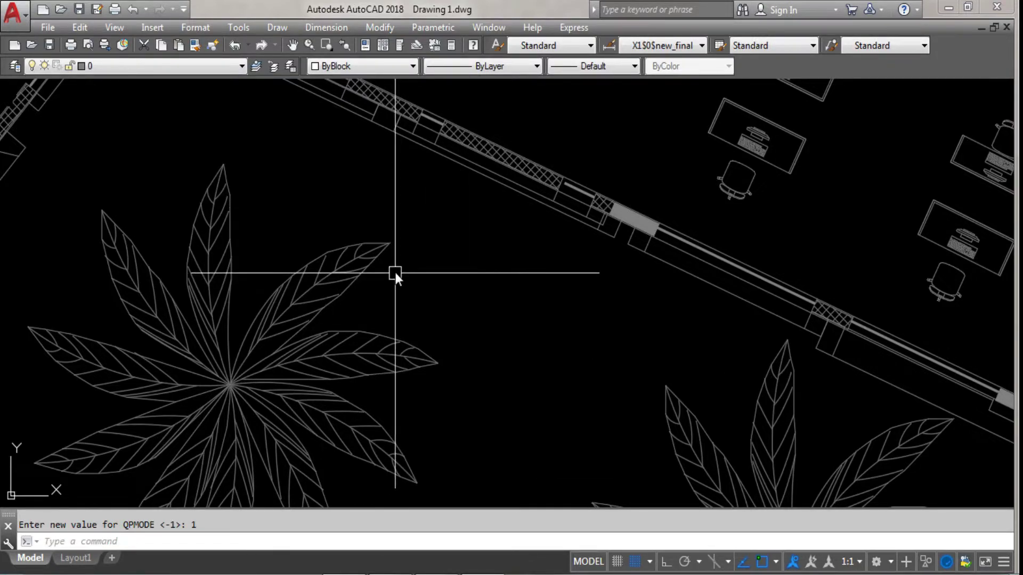
left_click(377, 246)
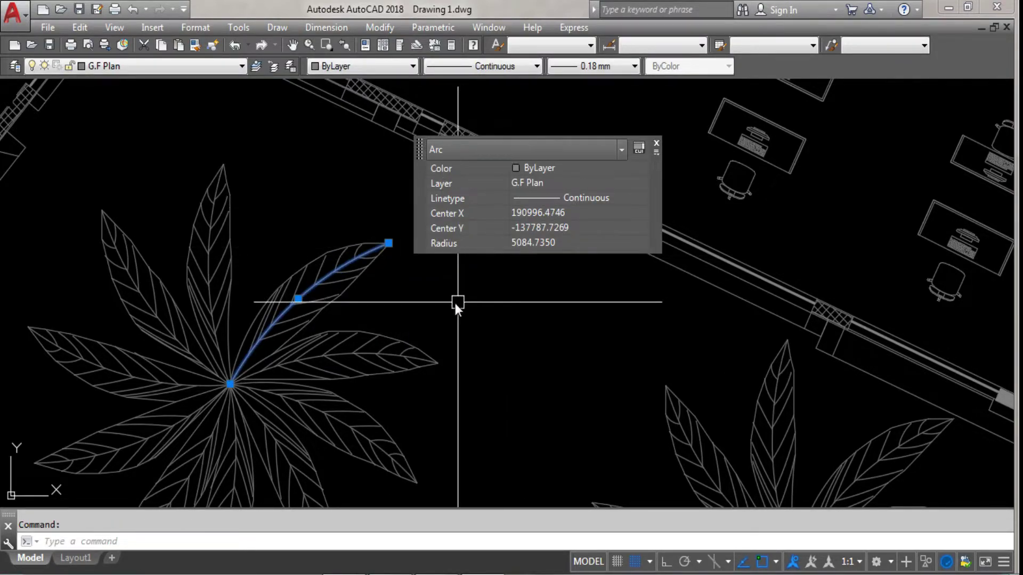
left_click(393, 249)
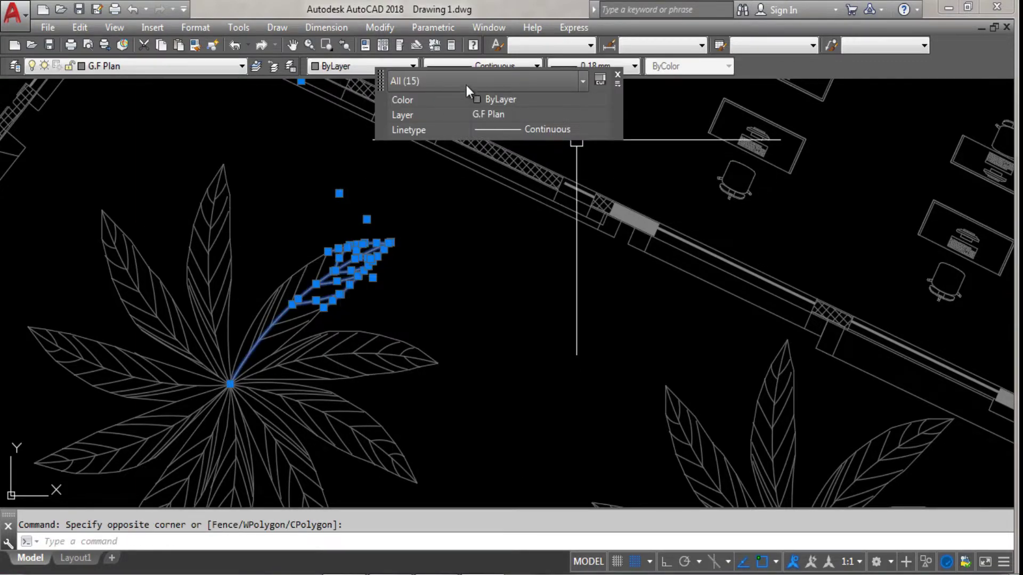
key("Escape")
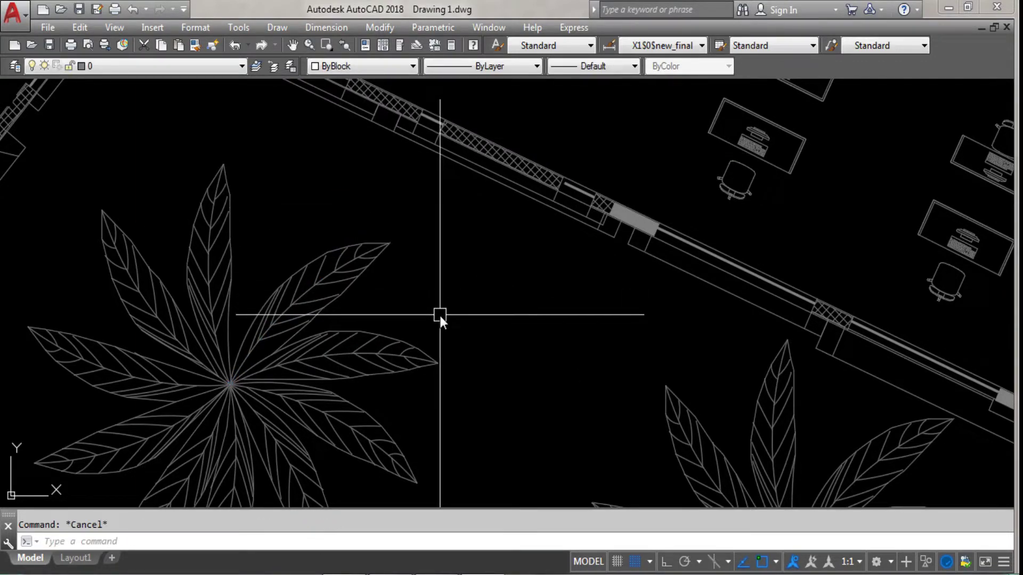
Set QPMODE to 2 and test it with crossing selections of the plant's upper-right leaf tip
type("QPMO")
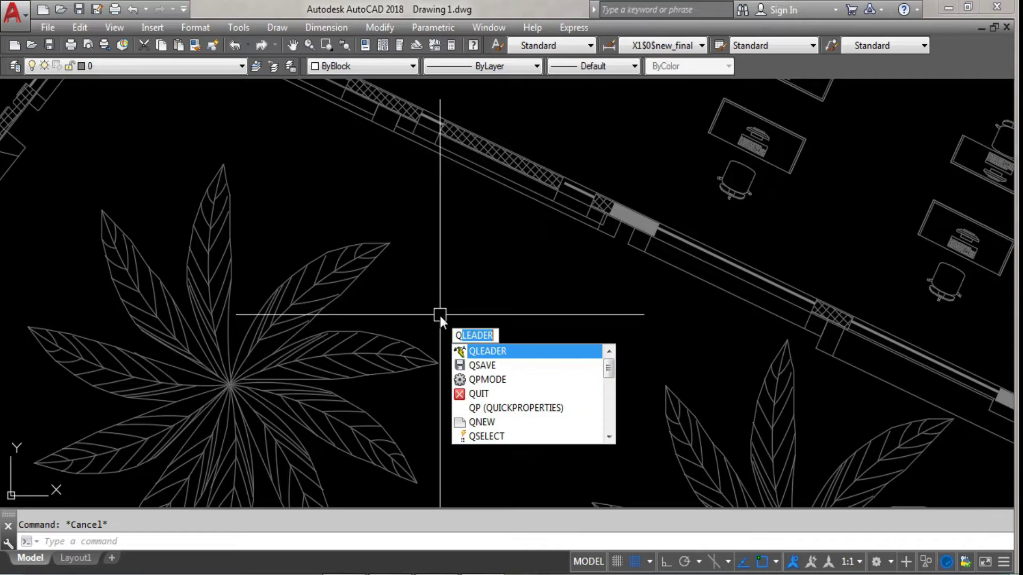
type("DE")
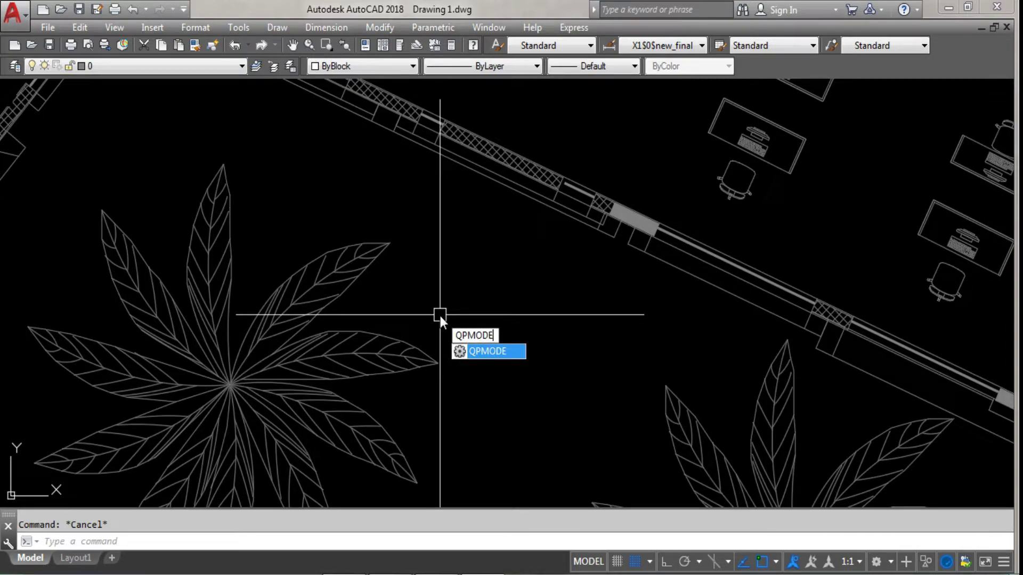
key("Return")
type("2")
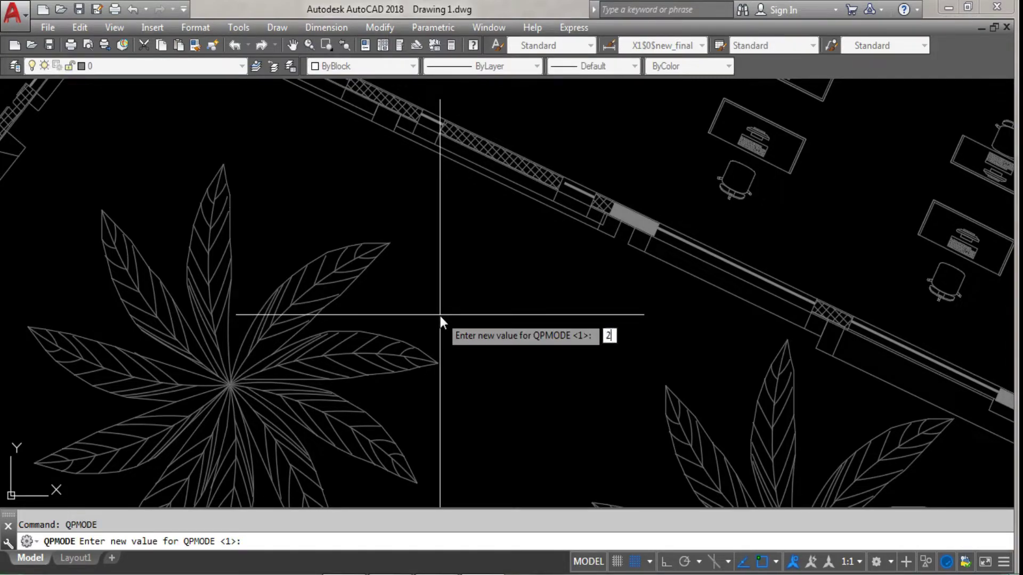
key("Return")
left_click(439, 313)
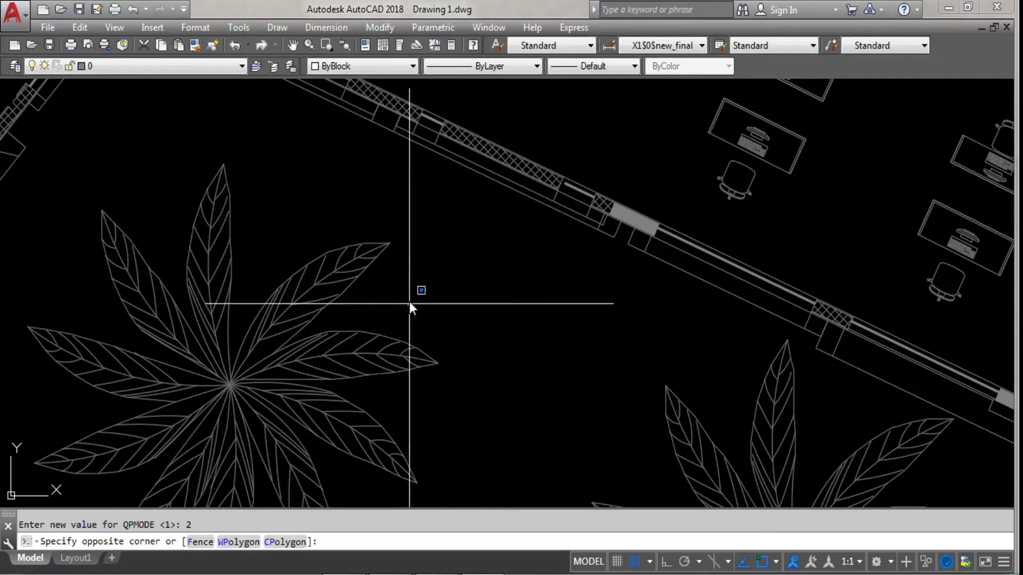
left_click(342, 228)
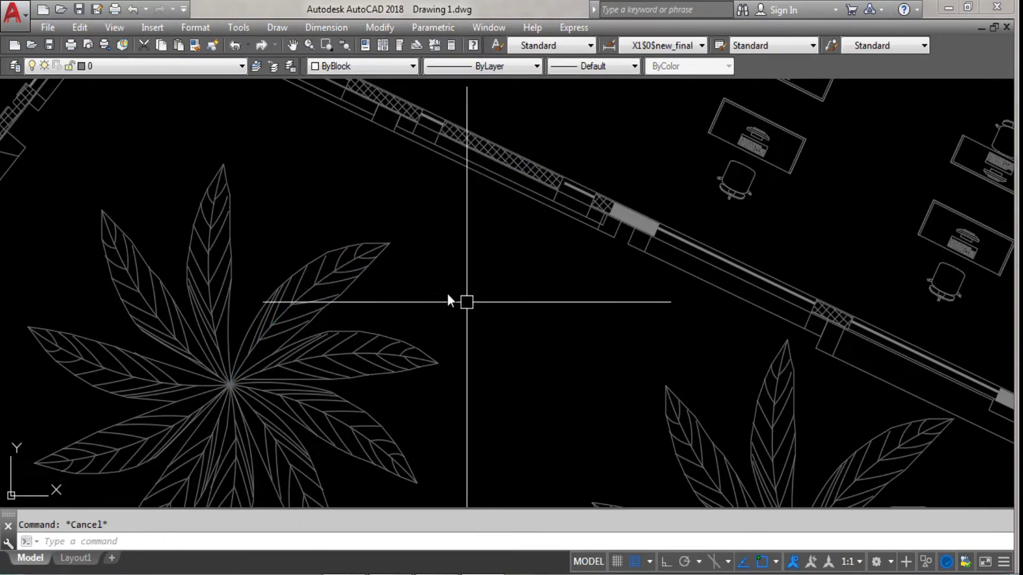
left_click(446, 292)
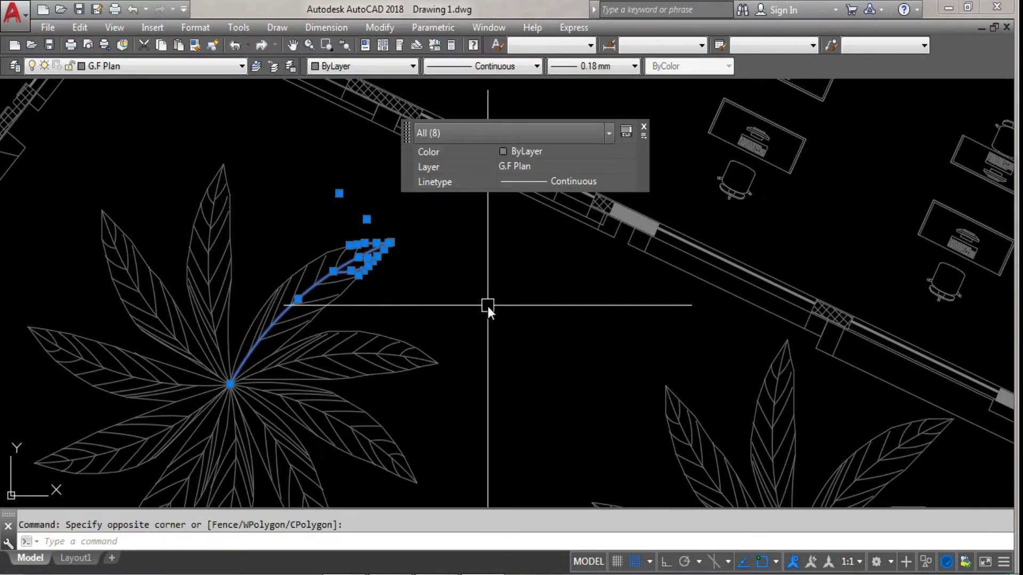
key("Escape")
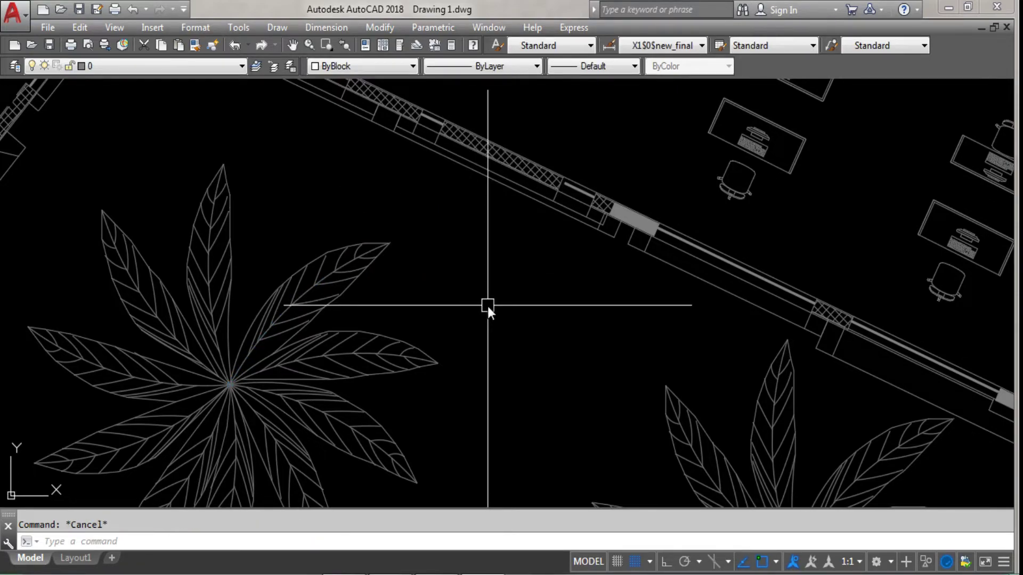
Set QPMODE back to 0 and select the leaf tip with a crossing window to test it
type("QP")
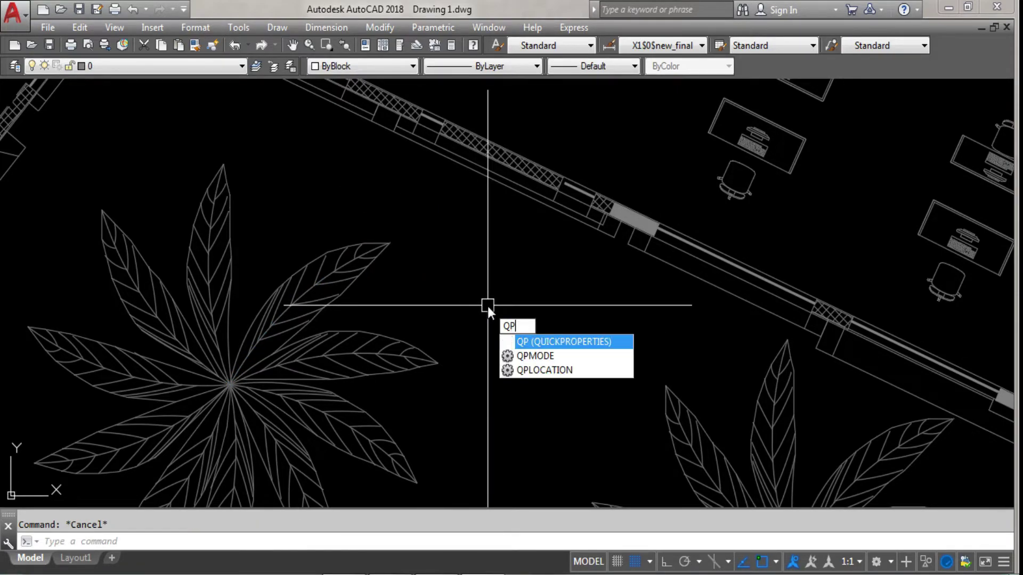
type("Mode")
key("Return")
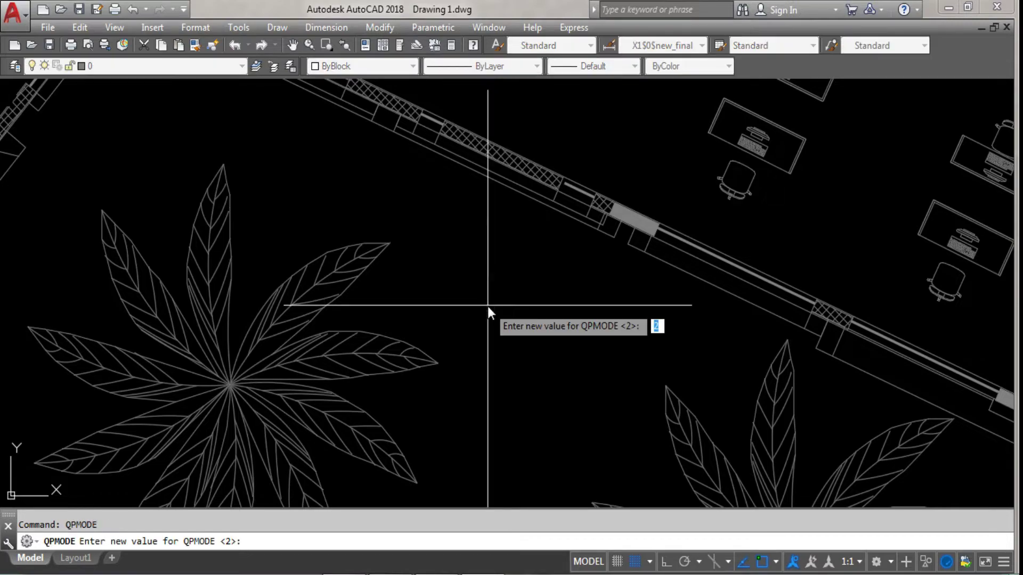
type("0")
key("Return")
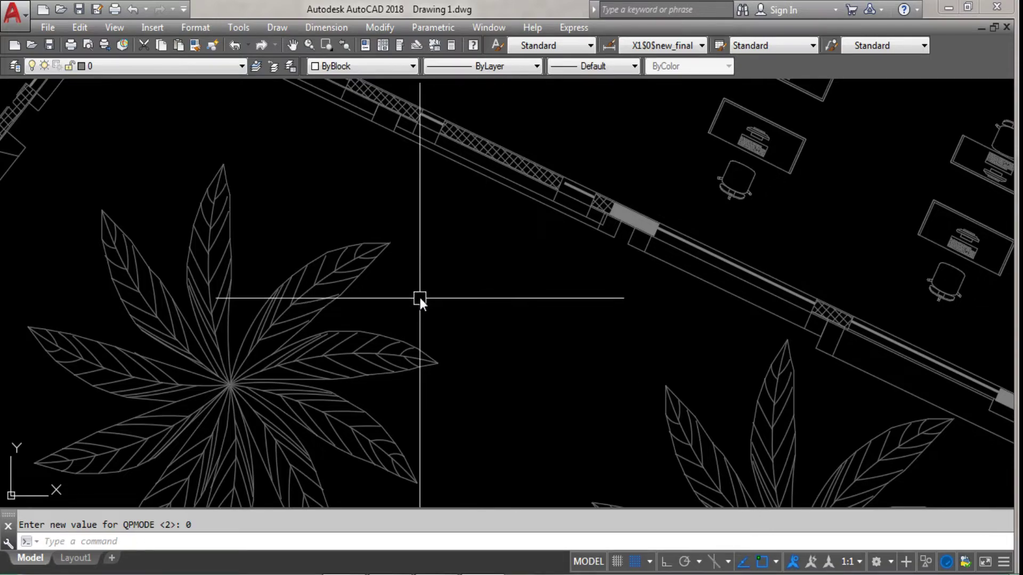
left_click(373, 274)
left_click(331, 225)
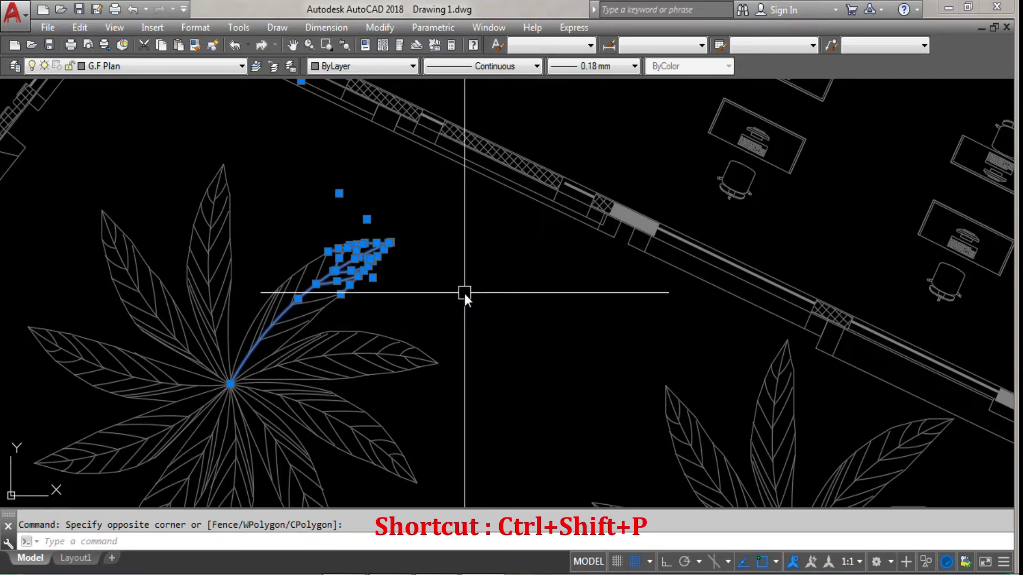
Toggle Quick Properties on and select the leaf tip to check that its properties display, clearing the selection after the check
key("ctrl+shift+p")
left_click(423, 284)
left_click(342, 229)
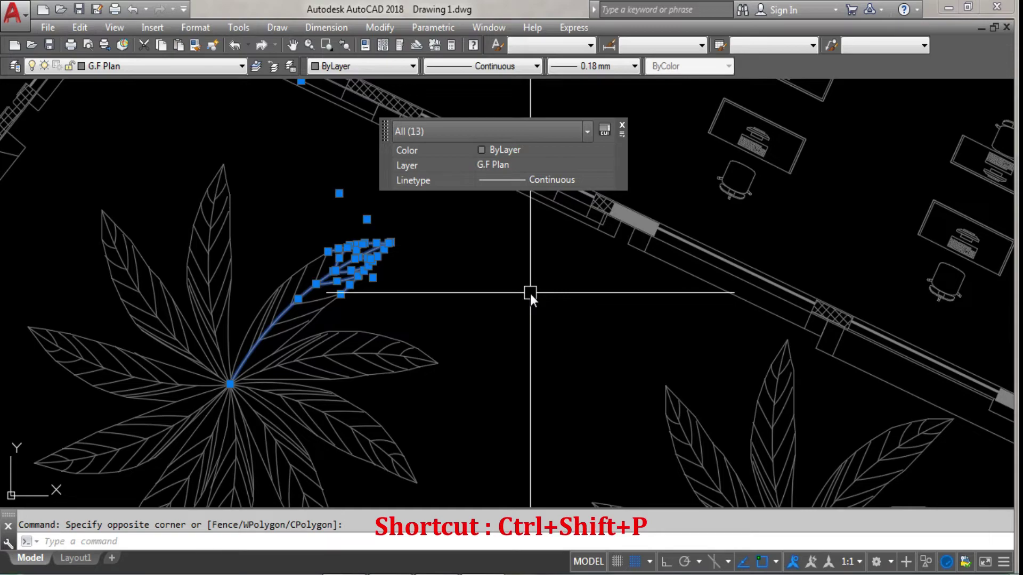
key("Escape")
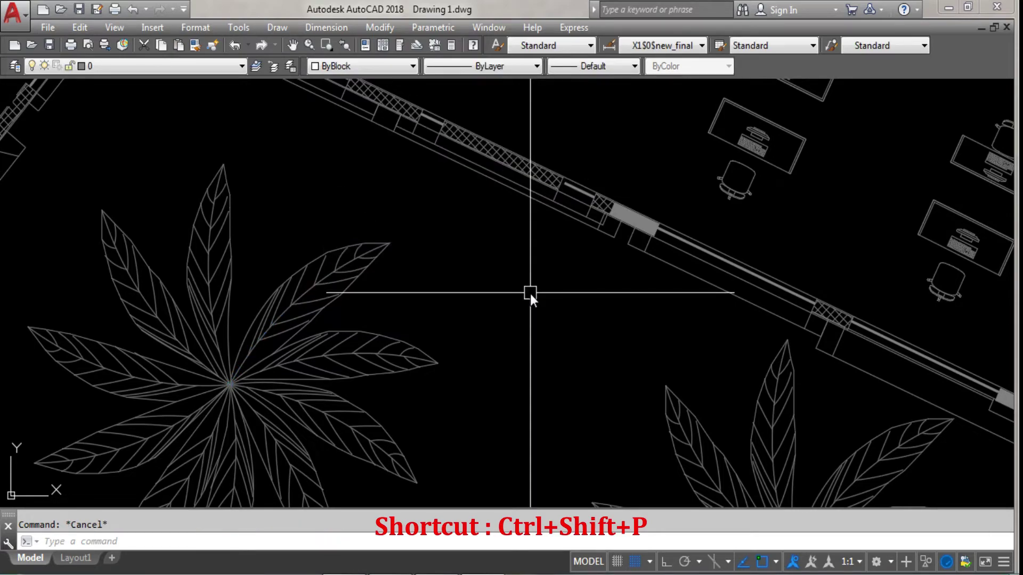
Toggle Quick Properties off, test this by selecting and deselecting the leaf tip, and minimize the drawing program's window
key("ctrl+shift+p")
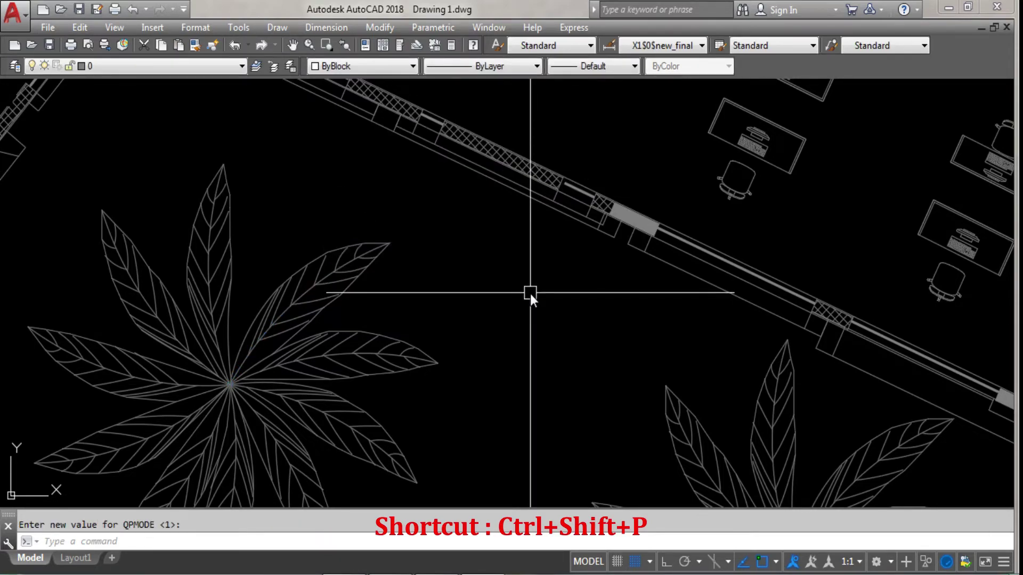
left_click(445, 291)
left_click(352, 227)
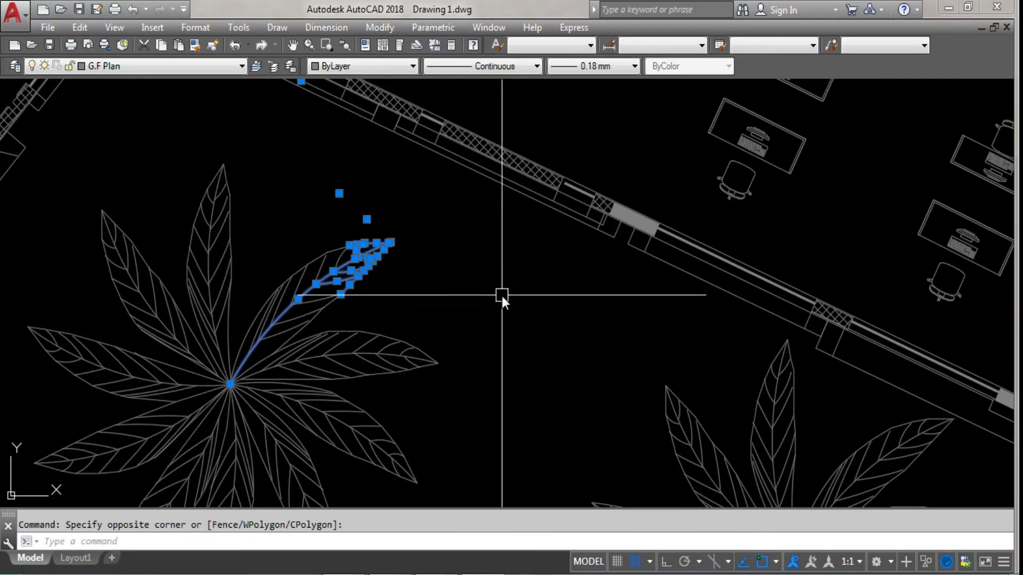
key("Escape")
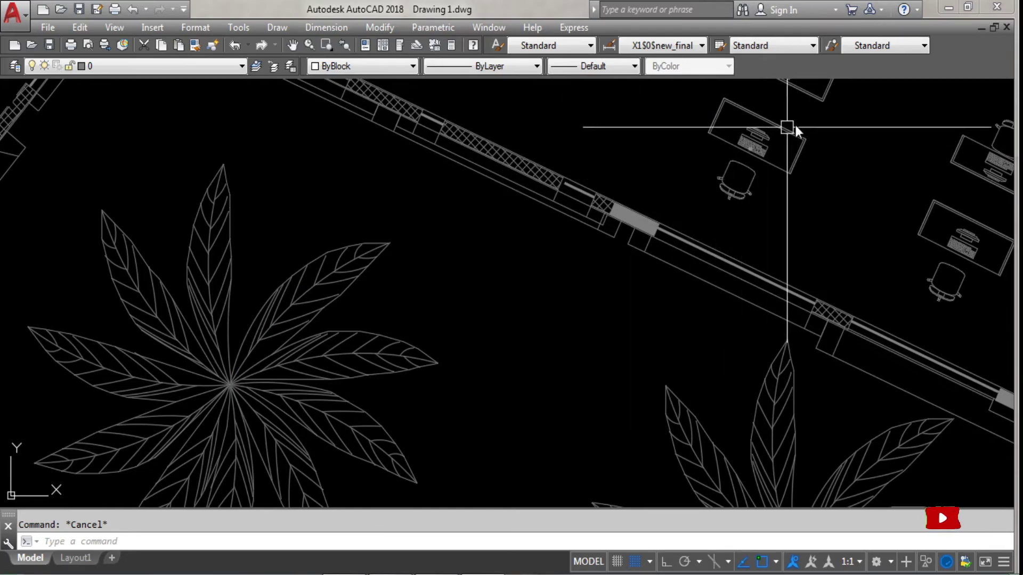
left_click(948, 7)
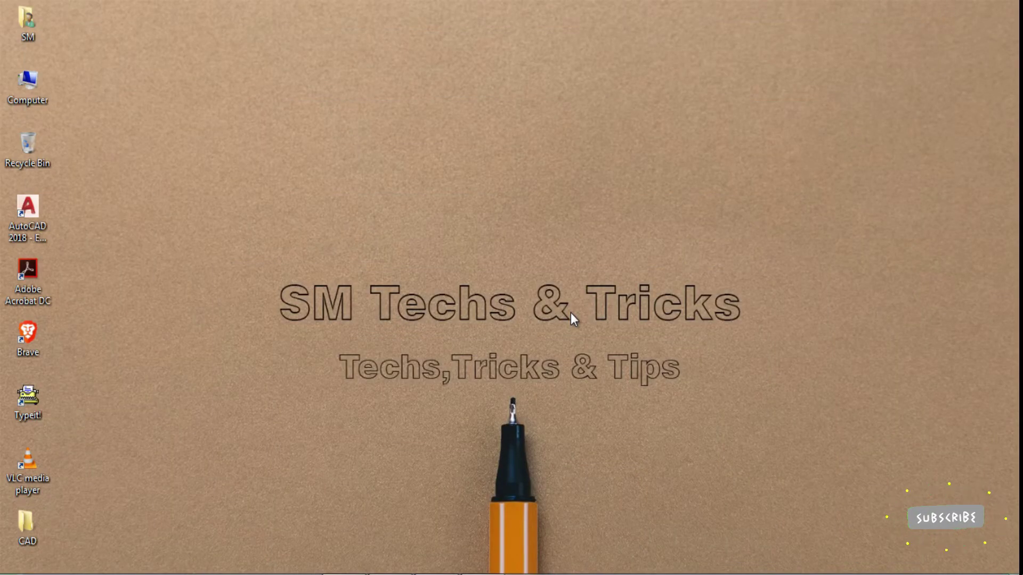